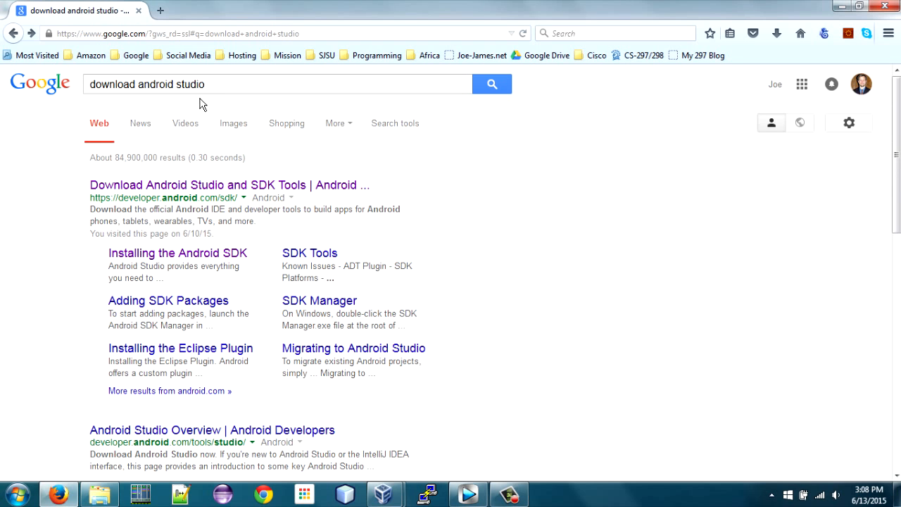
Download Android Studio for Windows from the Android Developers site, agreeing to the terms and conditions.
{"action": "left_click", "coordinate": [214, 187]}
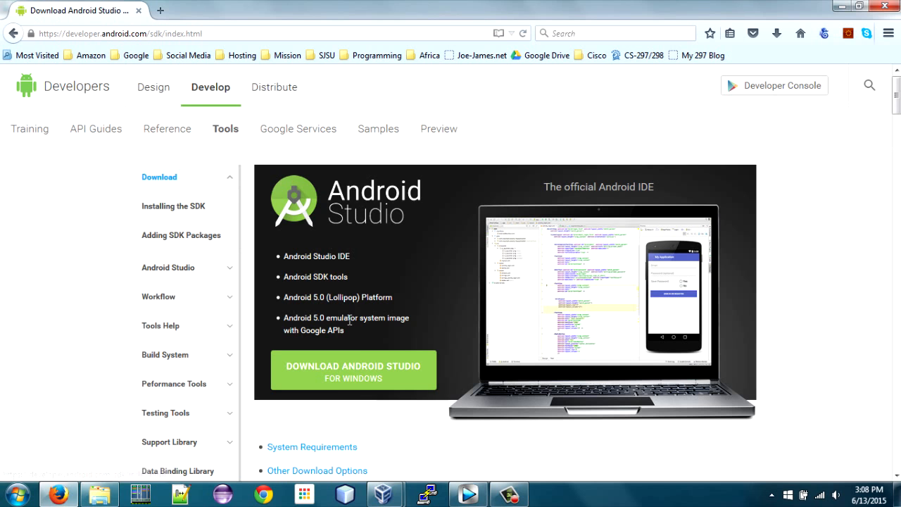
{"action": "left_click", "coordinate": [399, 381]}
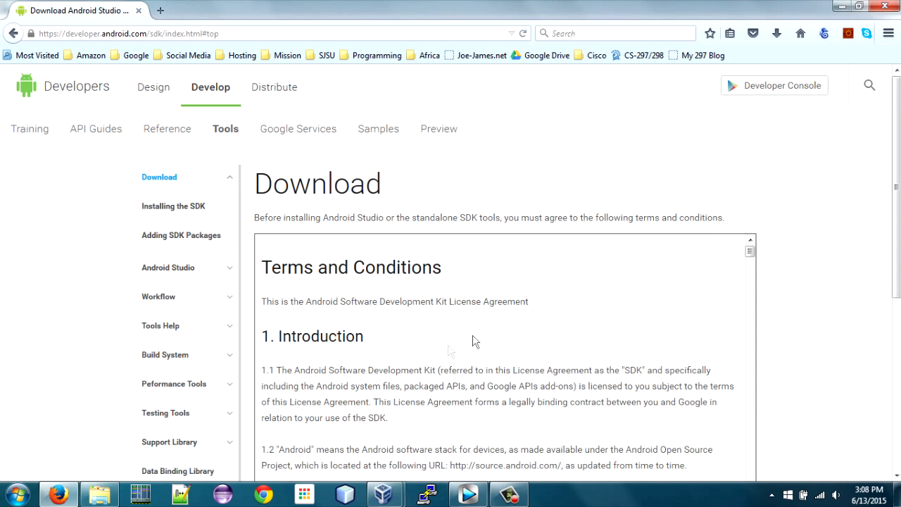
{"action": "scroll", "coordinate": [540, 316], "scroll_direction": "down", "scroll_amount": 4}
{"action": "scroll", "coordinate": [866, 306], "scroll_direction": "down", "scroll_amount": 3}
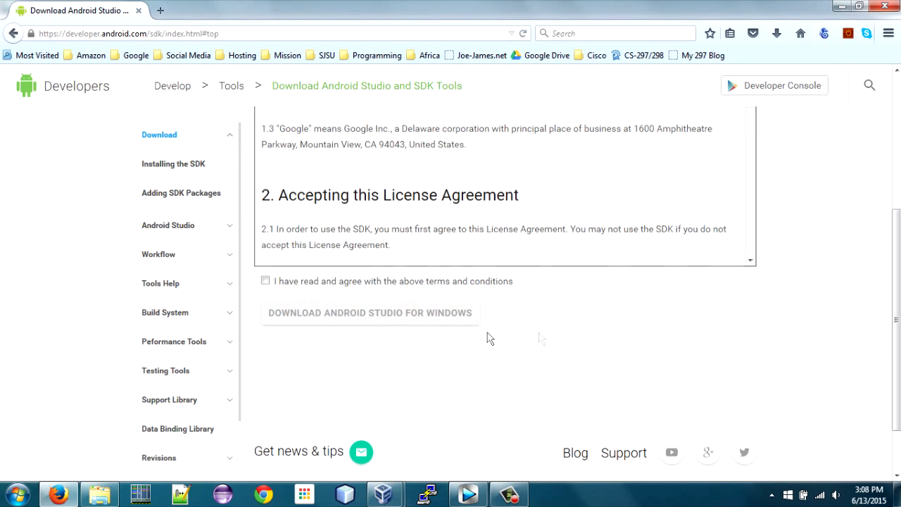
{"action": "left_click", "coordinate": [265, 281]}
{"action": "left_click", "coordinate": [319, 318]}
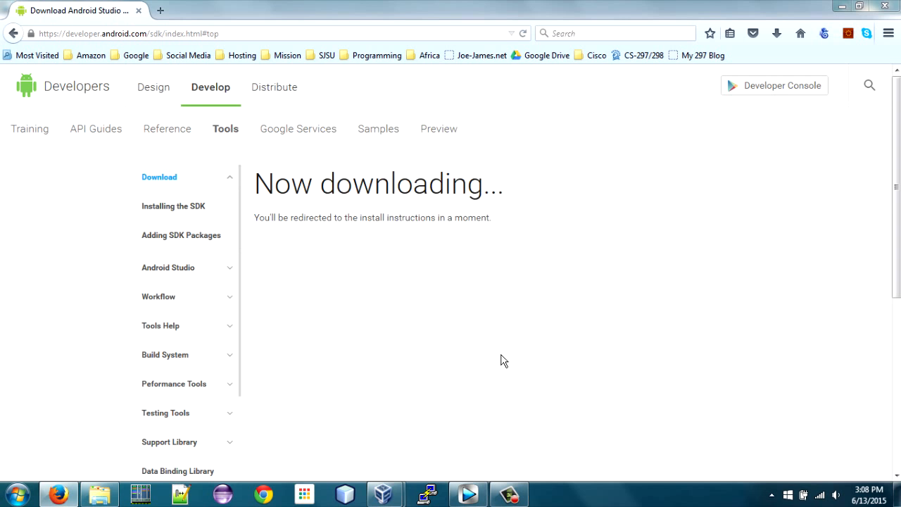
{"action": "left_click", "coordinate": [503, 236]}
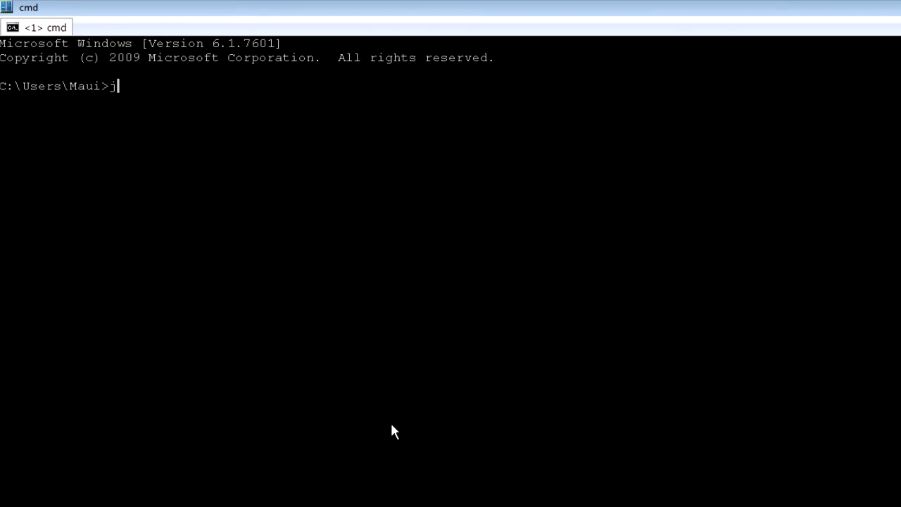
Check the installed JDK compiler version by running javac -version in a command prompt.
{"action": "type", "text": "java"}
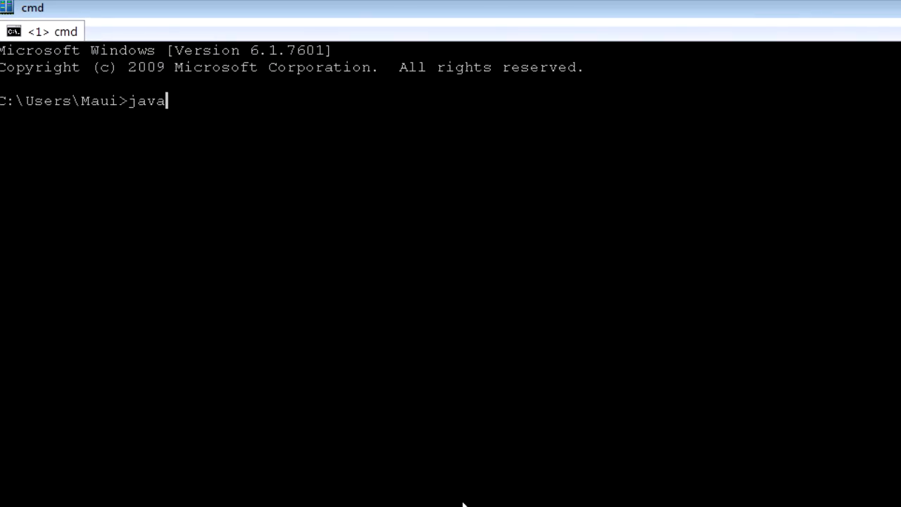
{"action": "type", "text": "c "}
{"action": "type", "text": "-version"}
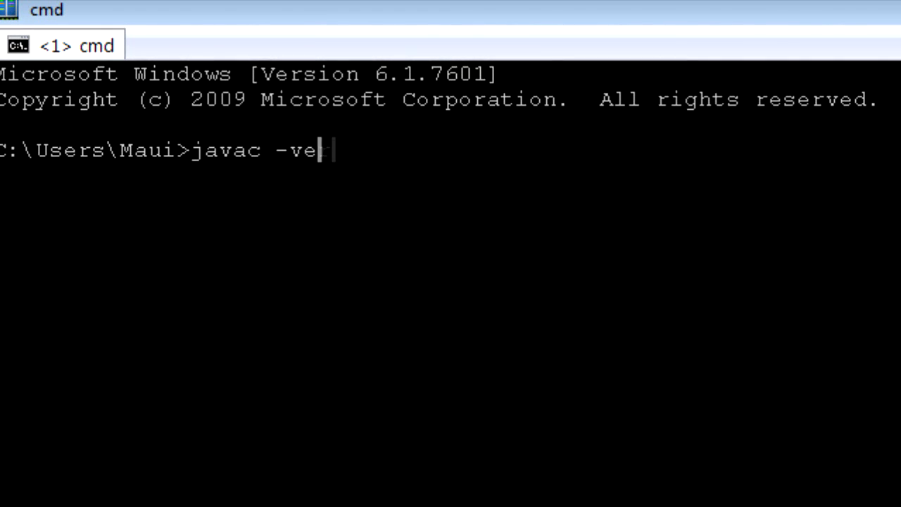
{"action": "key", "text": "Return"}
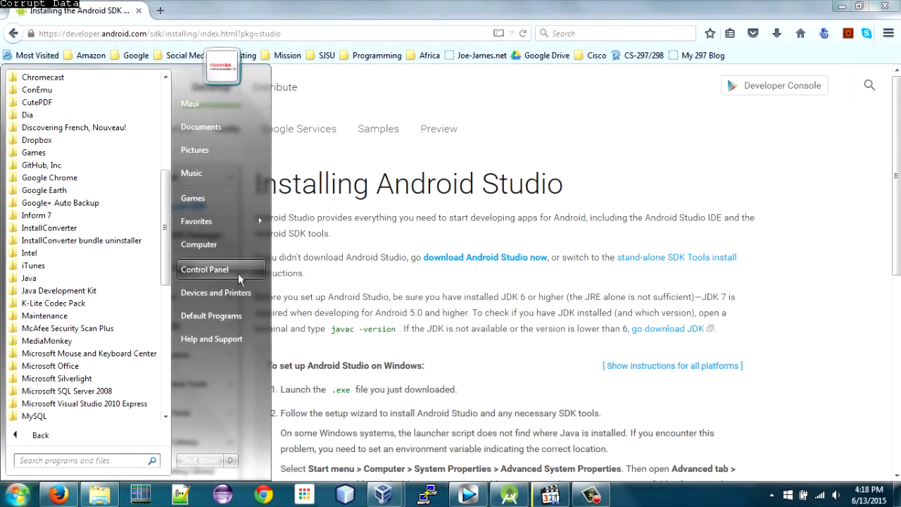
Open the Windows environment variables through the advanced system settings in Control Panel.
{"action": "left_click", "coordinate": [237, 273]}
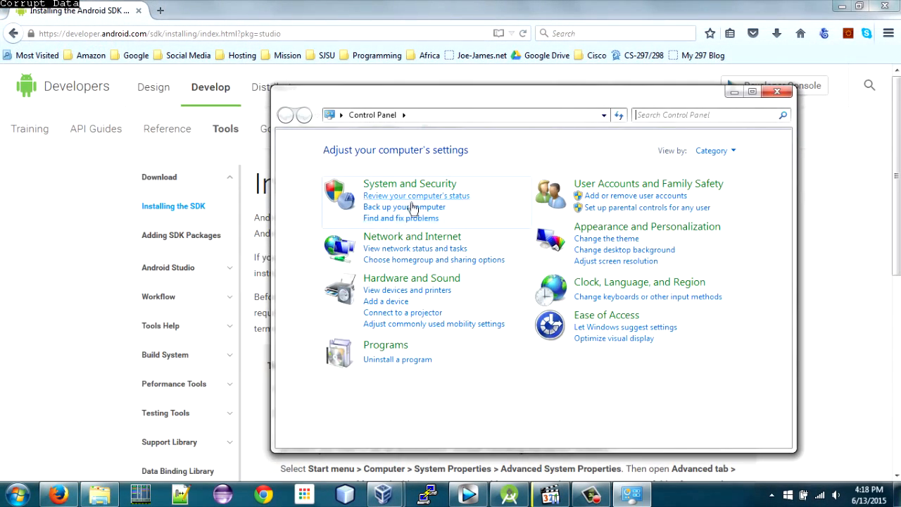
{"action": "left_click", "coordinate": [412, 192]}
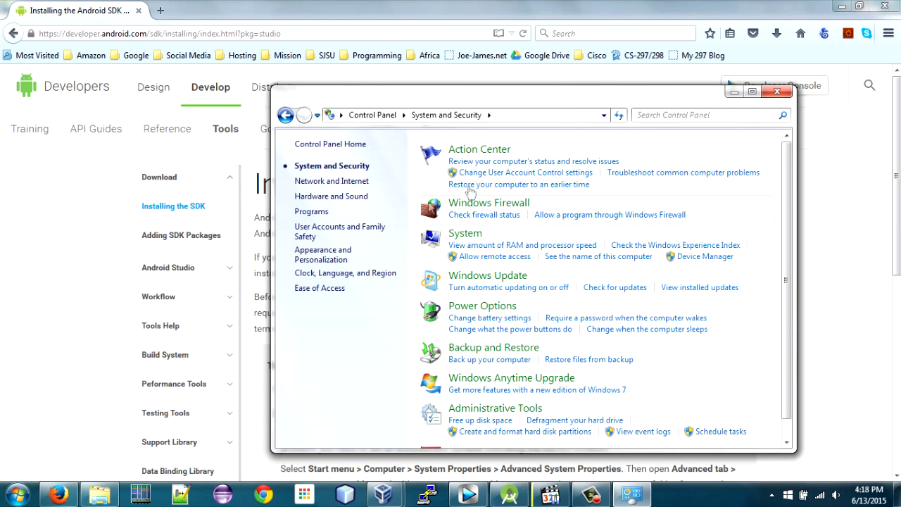
{"action": "left_click", "coordinate": [470, 237]}
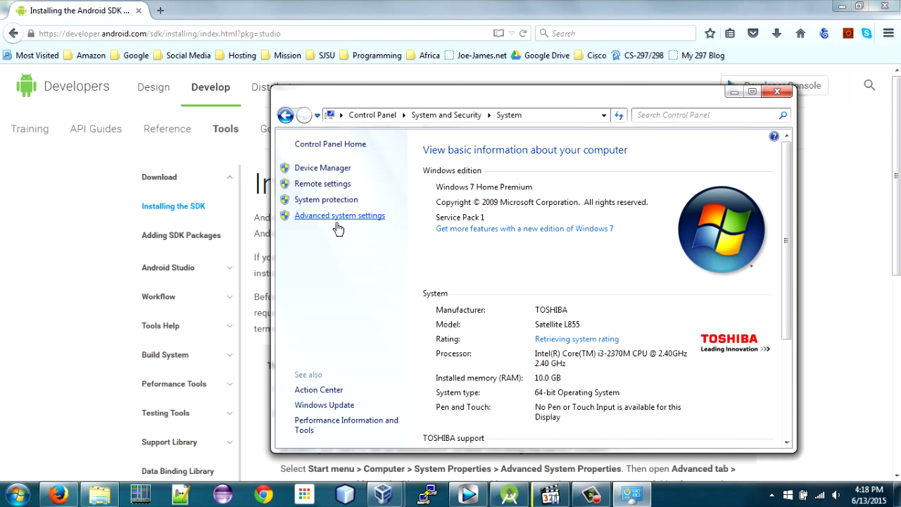
{"action": "left_click", "coordinate": [338, 216]}
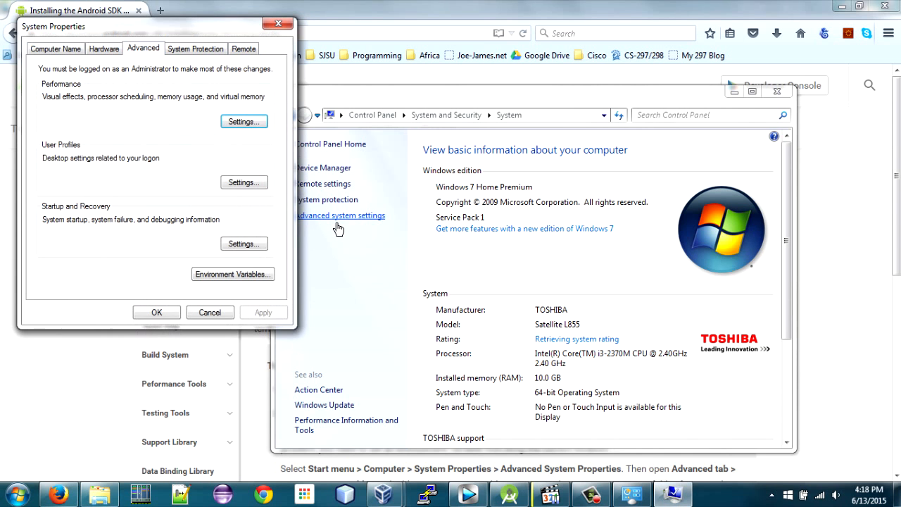
{"action": "left_click", "coordinate": [243, 278]}
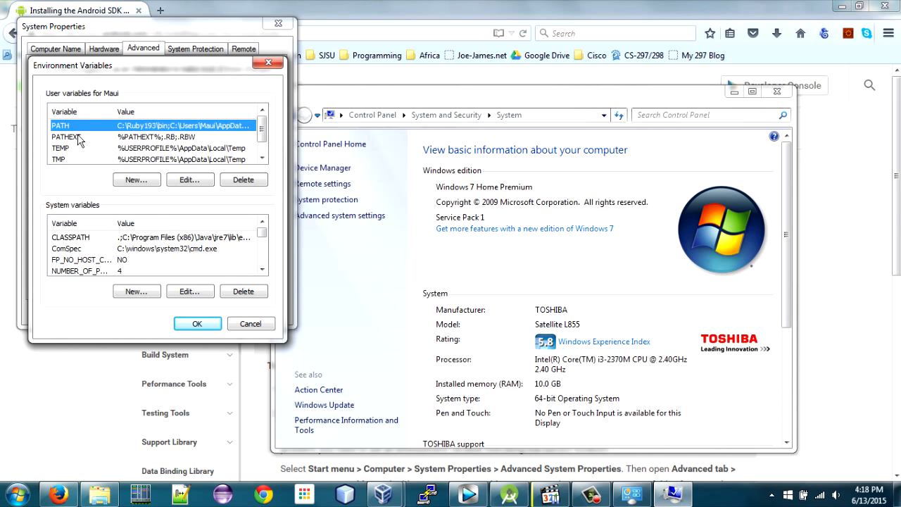
Check the user PATH variable for the JDK bin folder and accept the open system dialogs.
{"action": "left_click", "coordinate": [196, 182]}
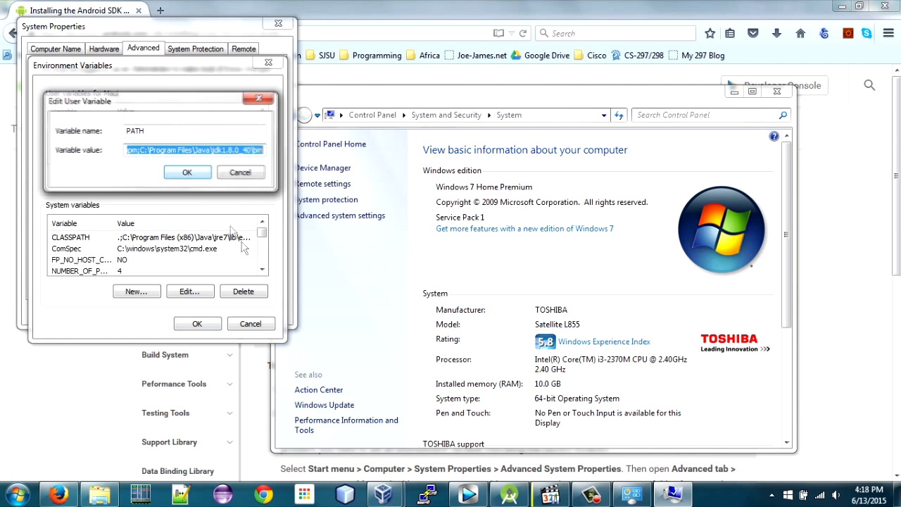
{"action": "left_click", "coordinate": [143, 156]}
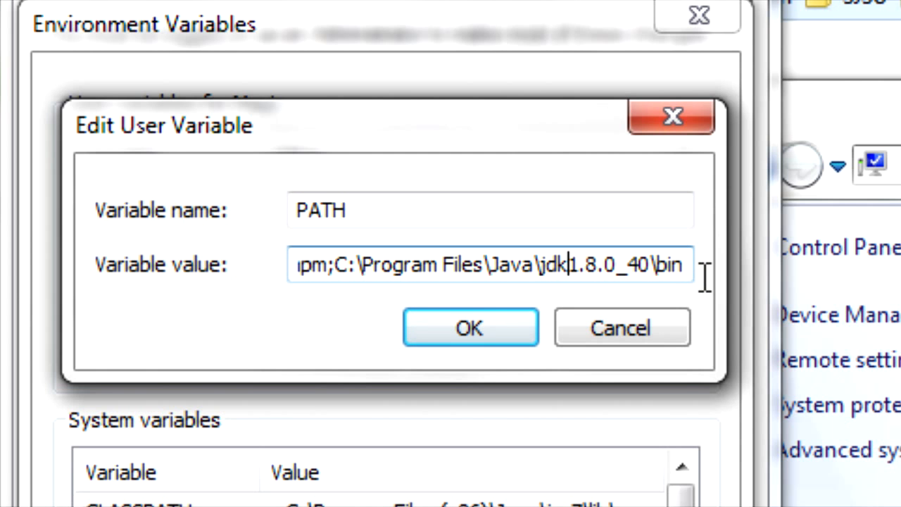
{"action": "left_click", "coordinate": [507, 338]}
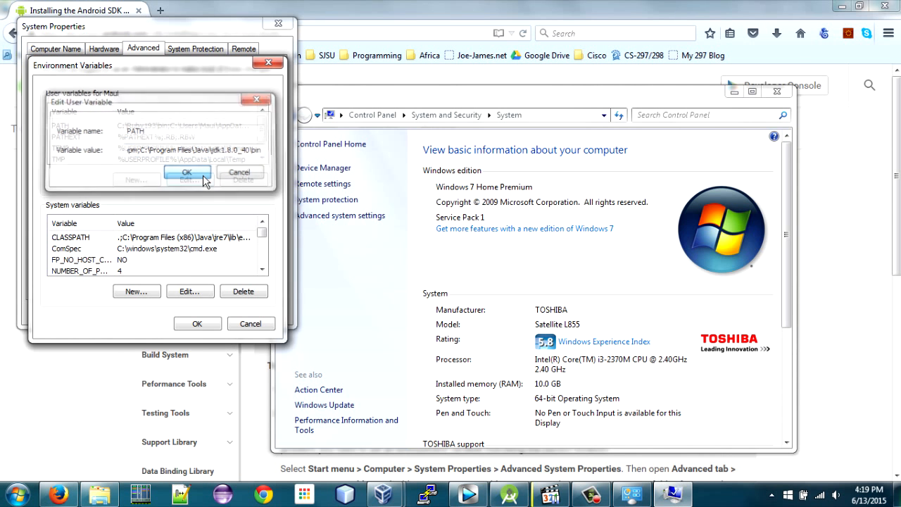
{"action": "left_click", "coordinate": [197, 323]}
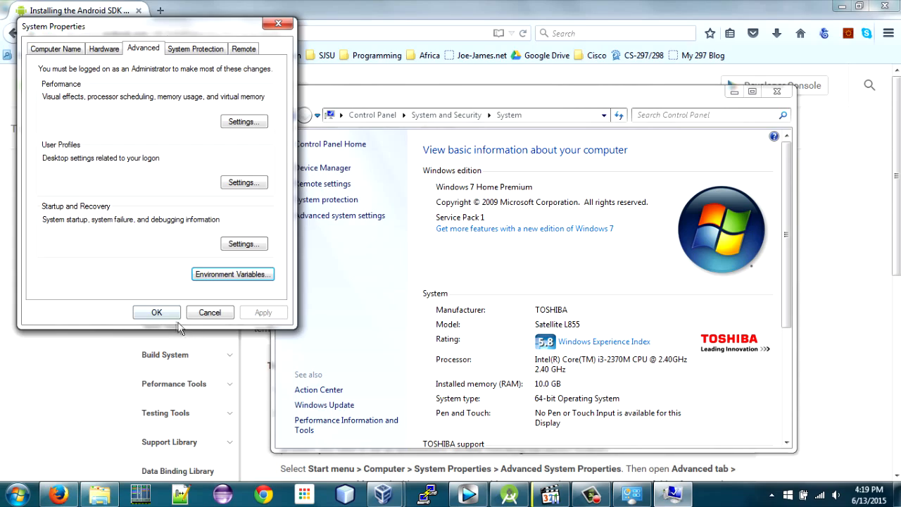
{"action": "left_click", "coordinate": [151, 314]}
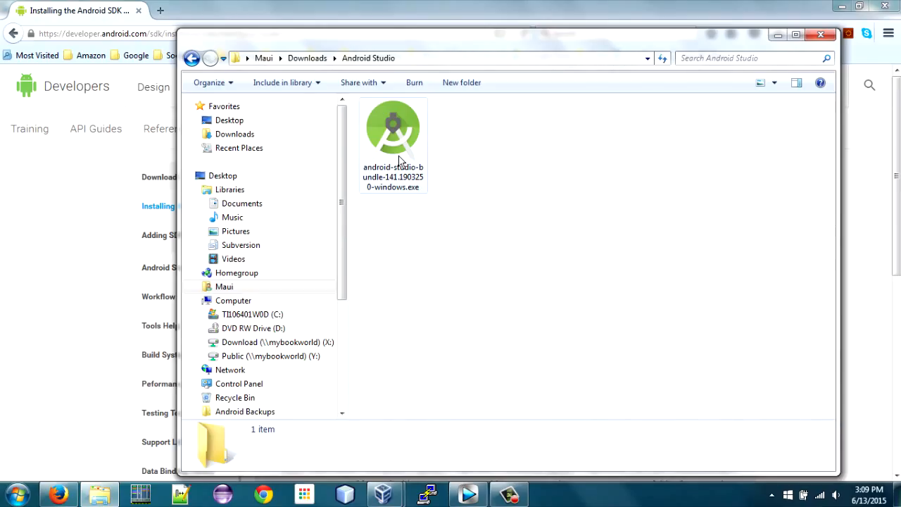
Run the android-studio-bundle-141.1903250-windows.exe installer with all components selected and accept the license agreement.
{"action": "double_click", "coordinate": [399, 161]}
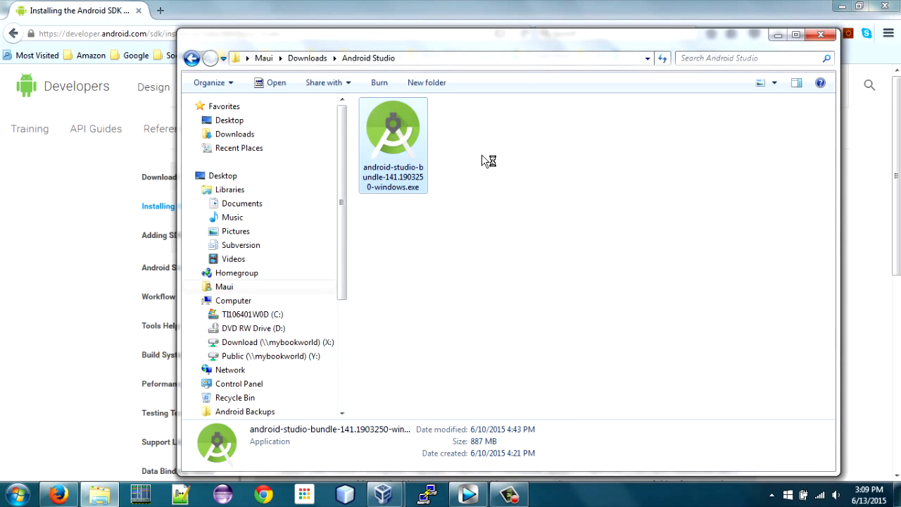
{"action": "left_click", "coordinate": [488, 262]}
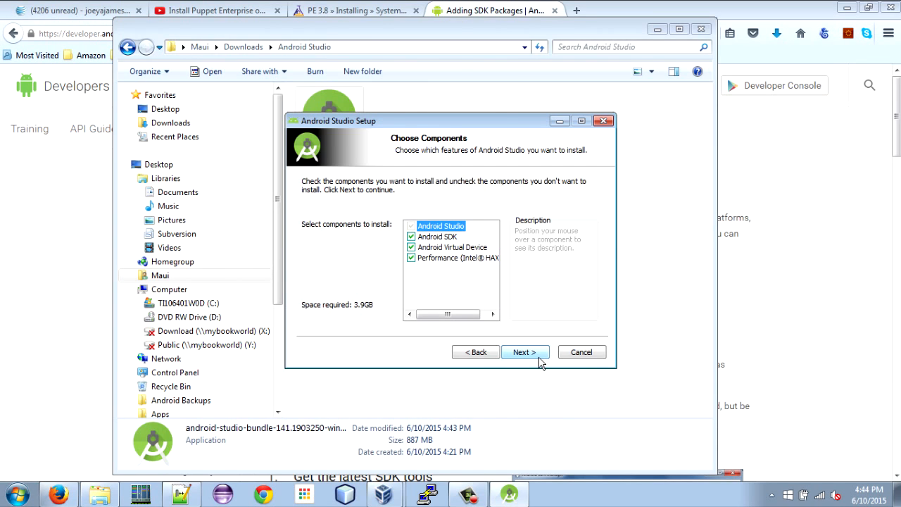
{"action": "left_click", "coordinate": [524, 352]}
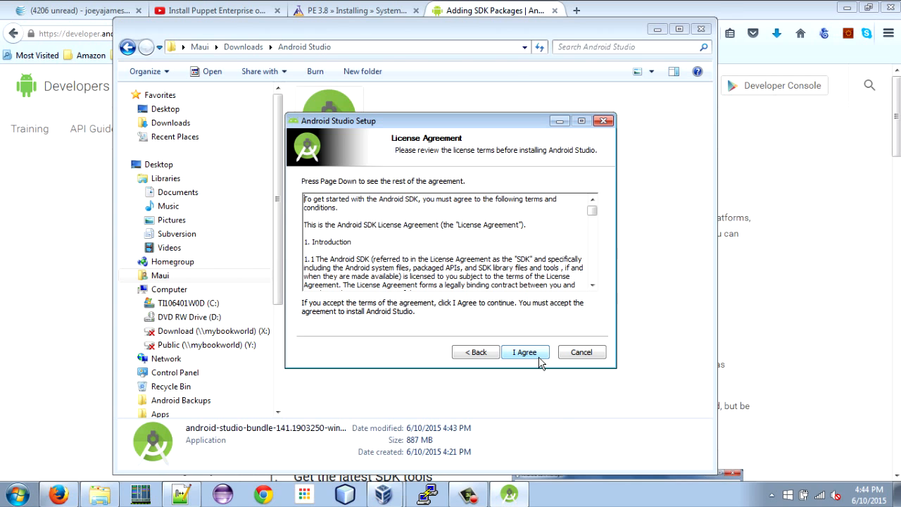
{"action": "left_click", "coordinate": [524, 352]}
{"action": "left_click", "coordinate": [524, 352]}
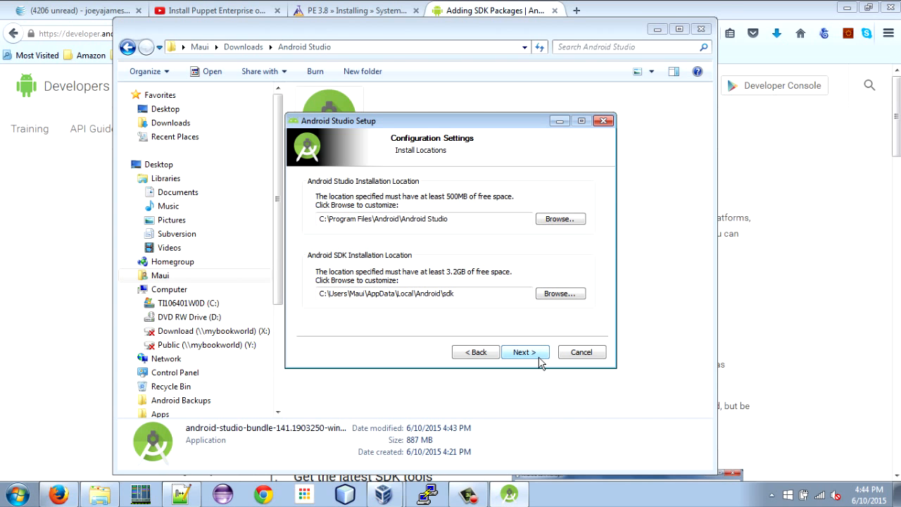
Install Android Studio with the default locations and the recommended 2 GB emulator memory, and finish setup with Start Android Studio enabled.
{"action": "left_click", "coordinate": [525, 352]}
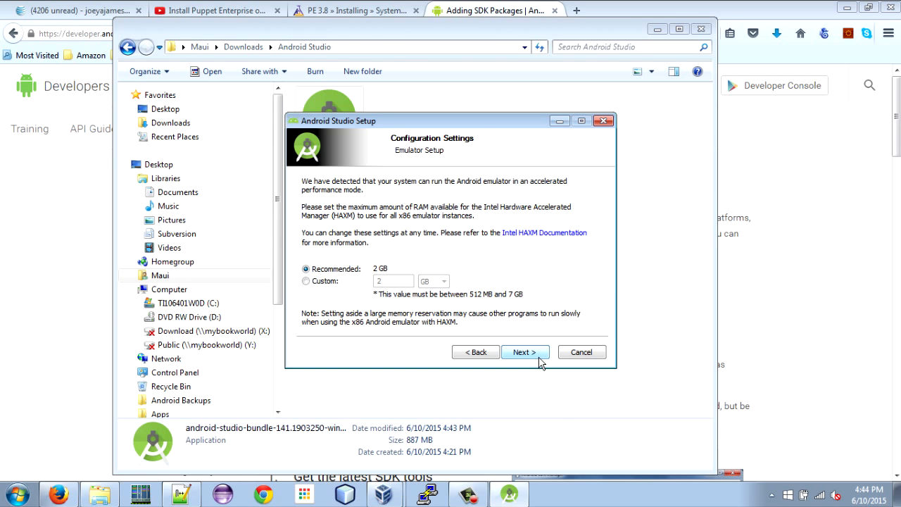
{"action": "left_click", "coordinate": [539, 358]}
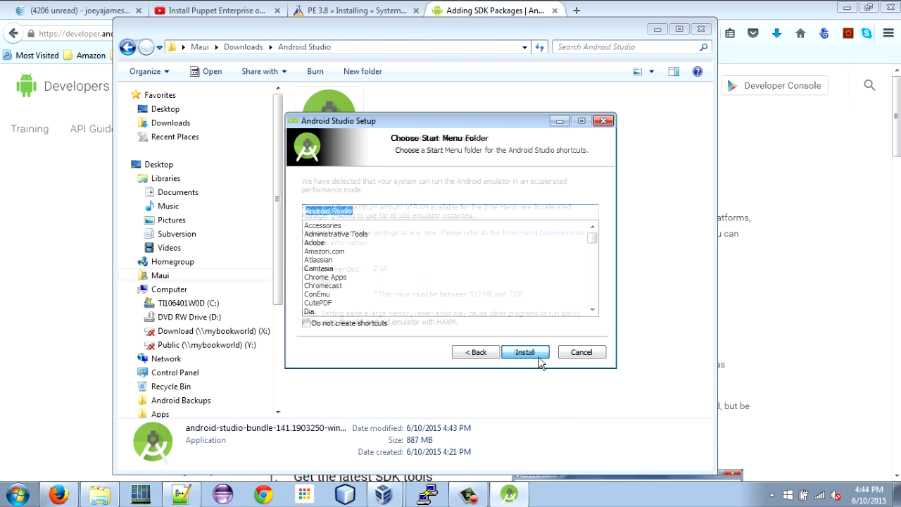
{"action": "left_click", "coordinate": [540, 358]}
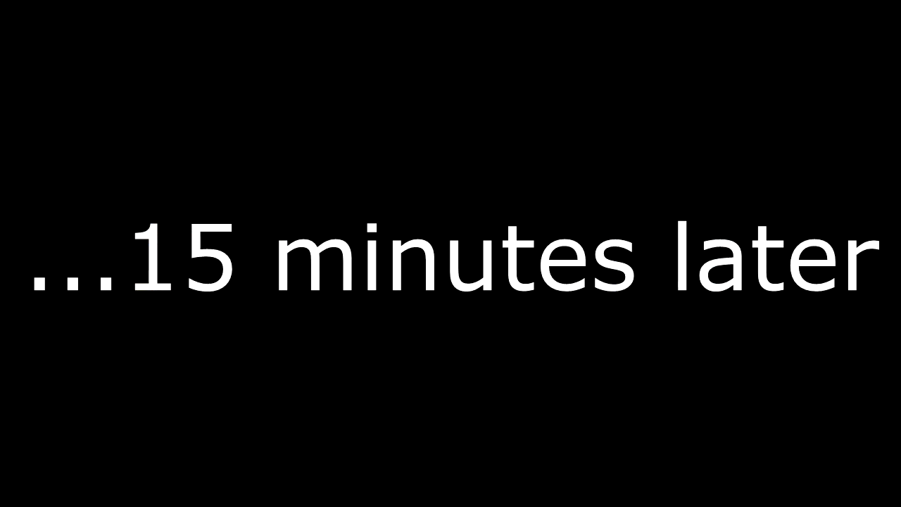
{"action": "left_click", "coordinate": [539, 357]}
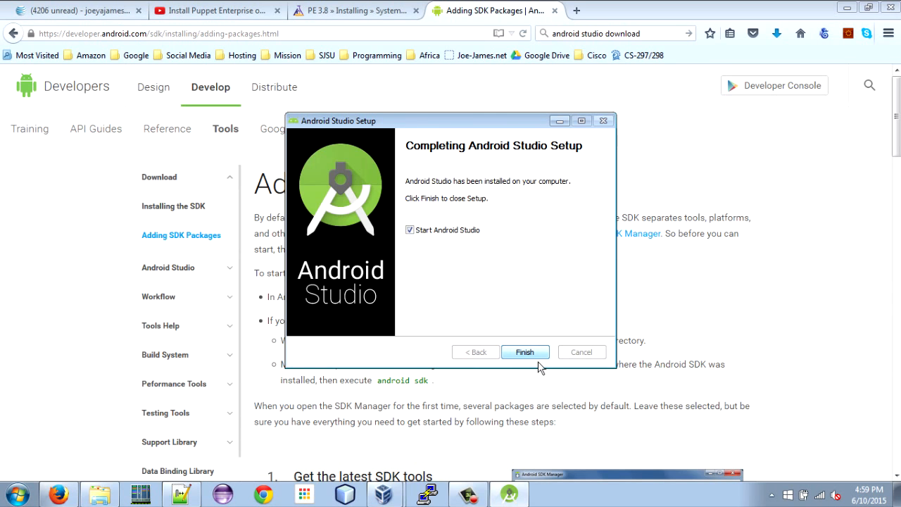
{"action": "left_click", "coordinate": [539, 356]}
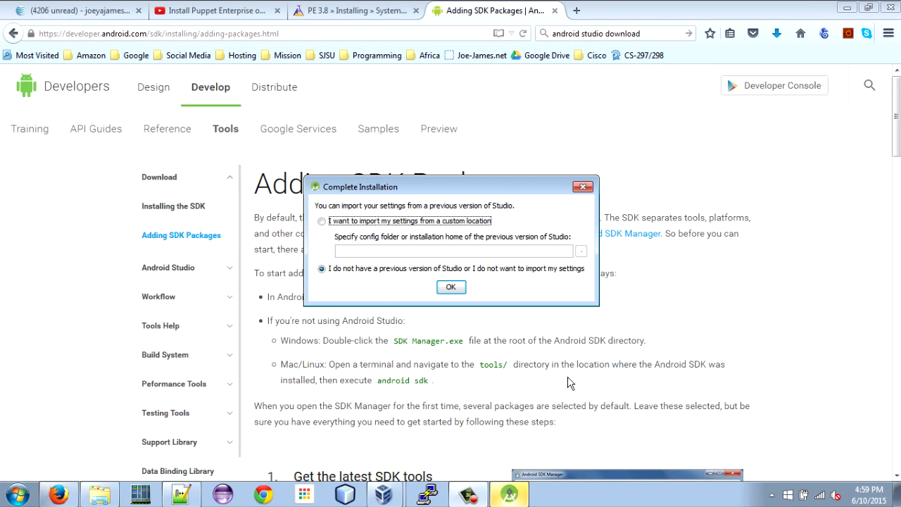
Complete the first-run setup wizard without importing previous settings, keeping the IntelliJ UI theme.
{"action": "left_click", "coordinate": [451, 287]}
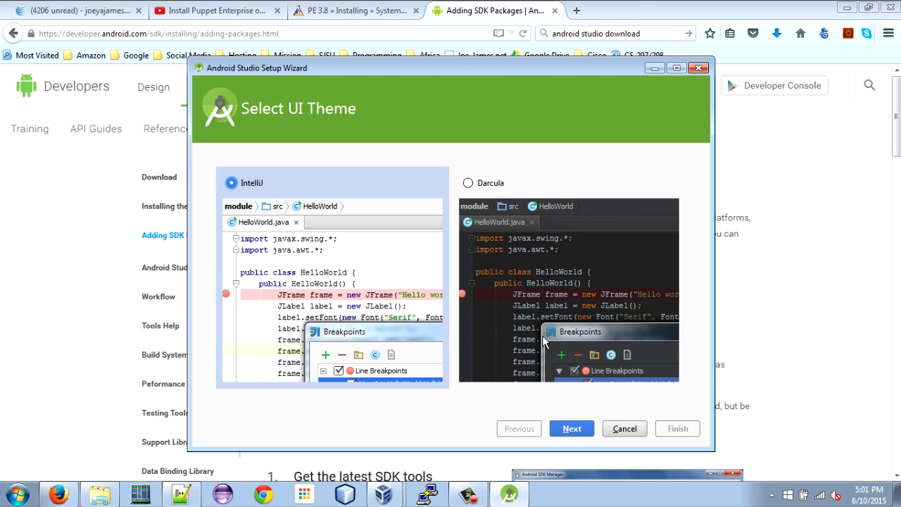
{"action": "left_click", "coordinate": [582, 434]}
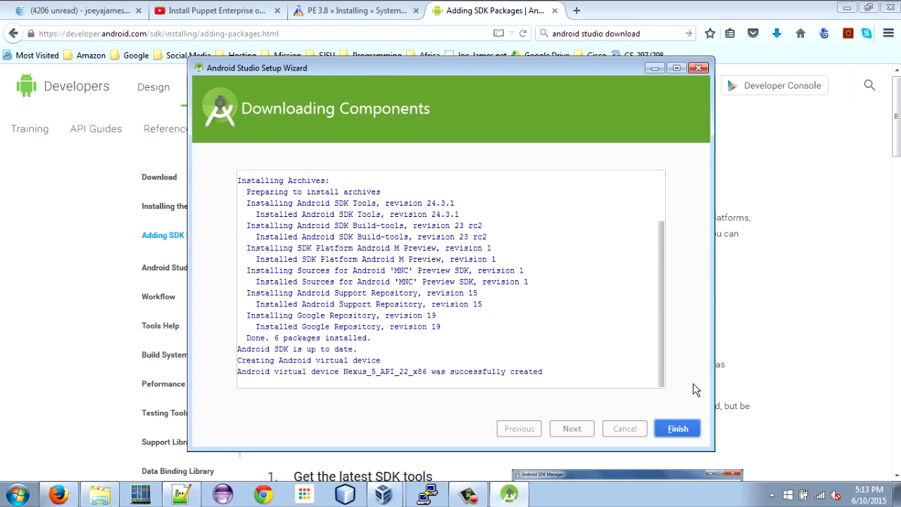
{"action": "key", "text": "Return"}
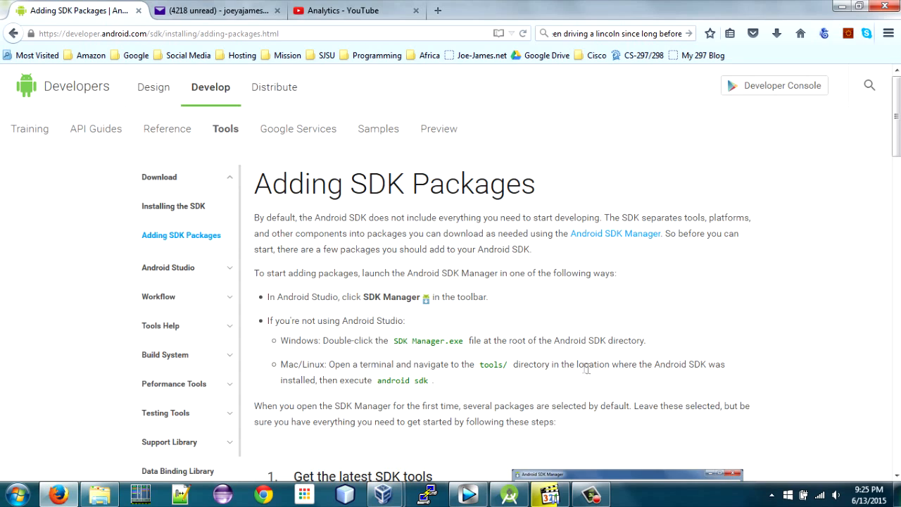
Open the Android SDK Manager from within Android Studio.
{"action": "scroll", "coordinate": [577, 369], "scroll_direction": "down", "scroll_amount": 3}
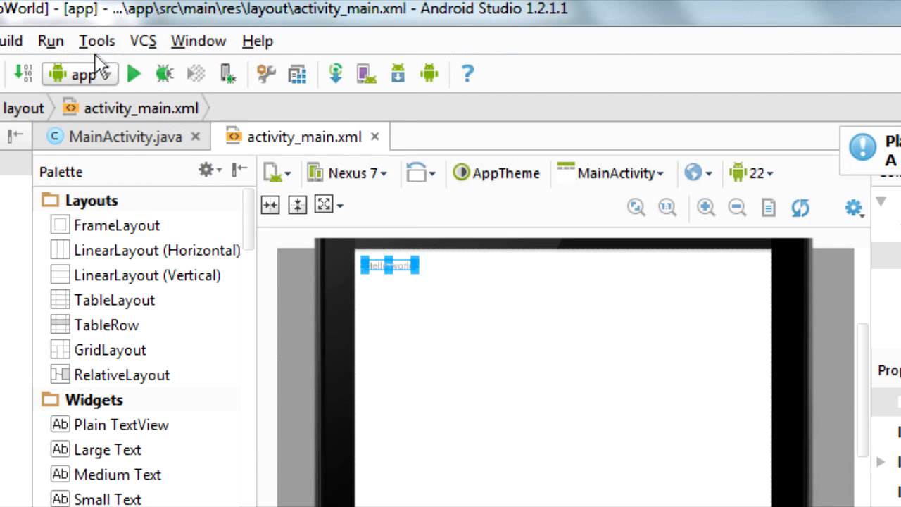
{"action": "left_click", "coordinate": [97, 41]}
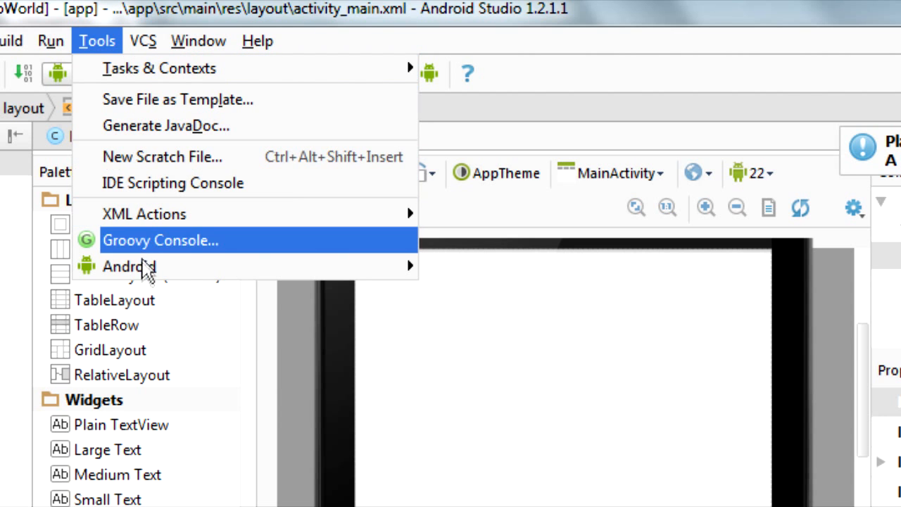
{"action": "mouse_move", "coordinate": [144, 275]}
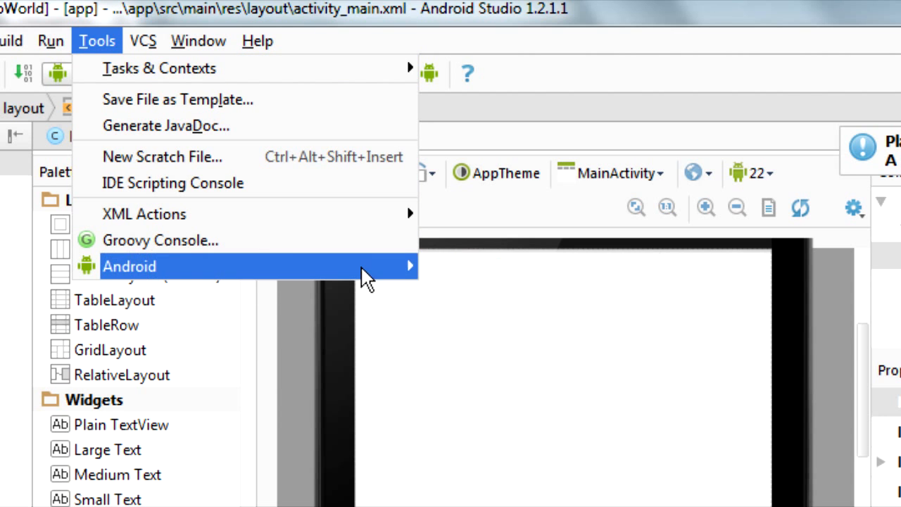
{"action": "left_click", "coordinate": [501, 372]}
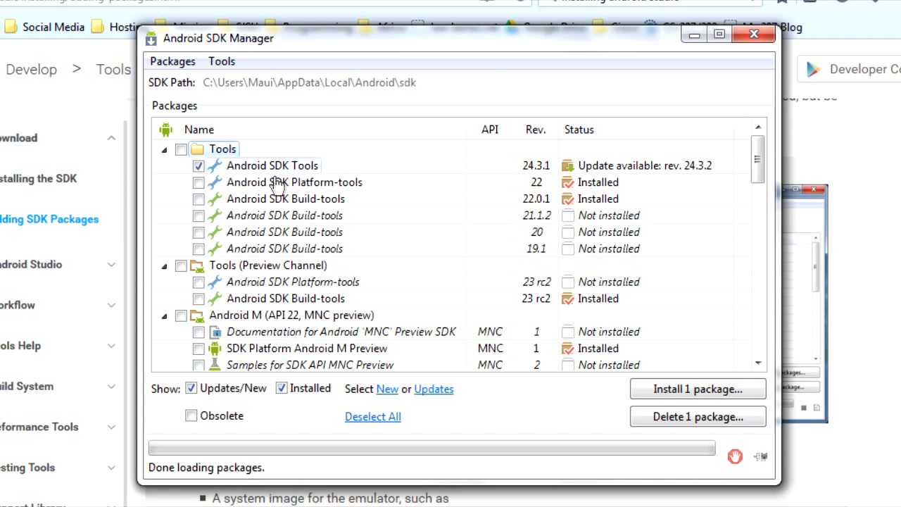
Select Android SDK Tools, Android SDK Platform-tools and Android SDK Build-tools 22.0.1 in the SDK Manager package list.
{"action": "left_click", "coordinate": [203, 170]}
{"action": "left_click", "coordinate": [203, 171]}
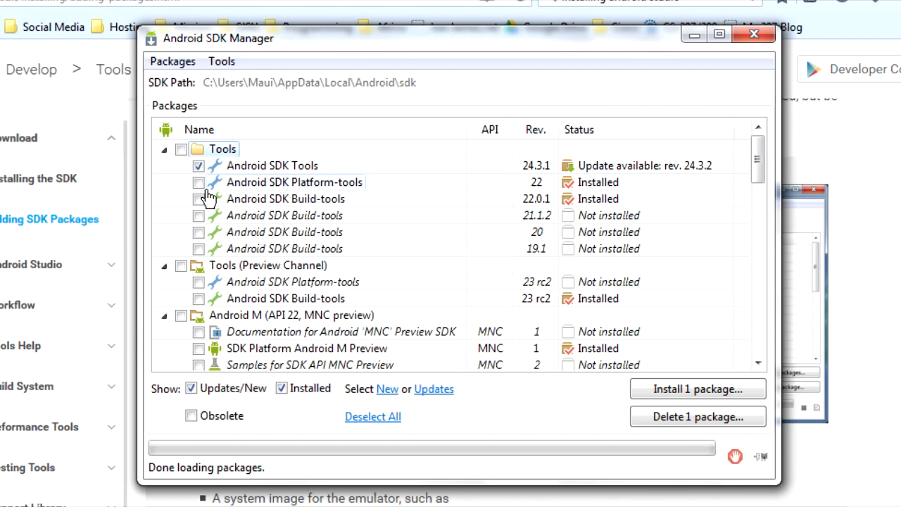
{"action": "left_click", "coordinate": [202, 184]}
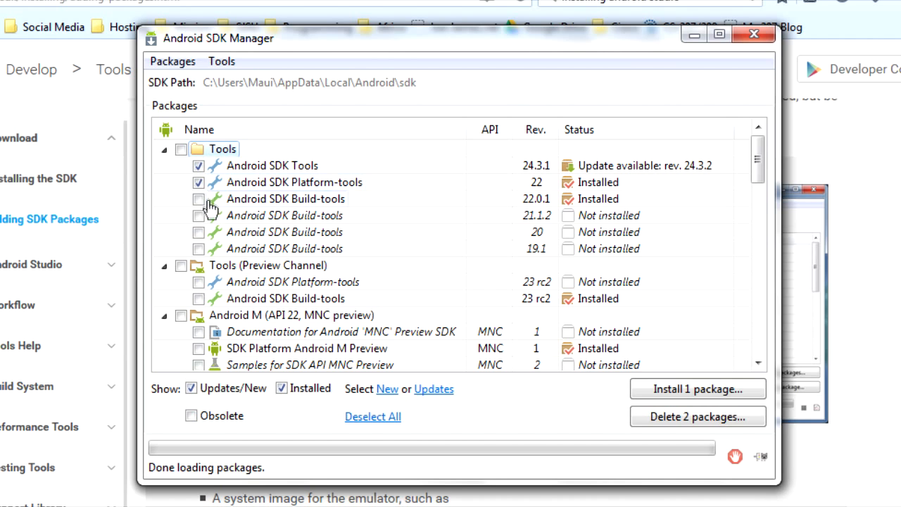
{"action": "left_click", "coordinate": [201, 203]}
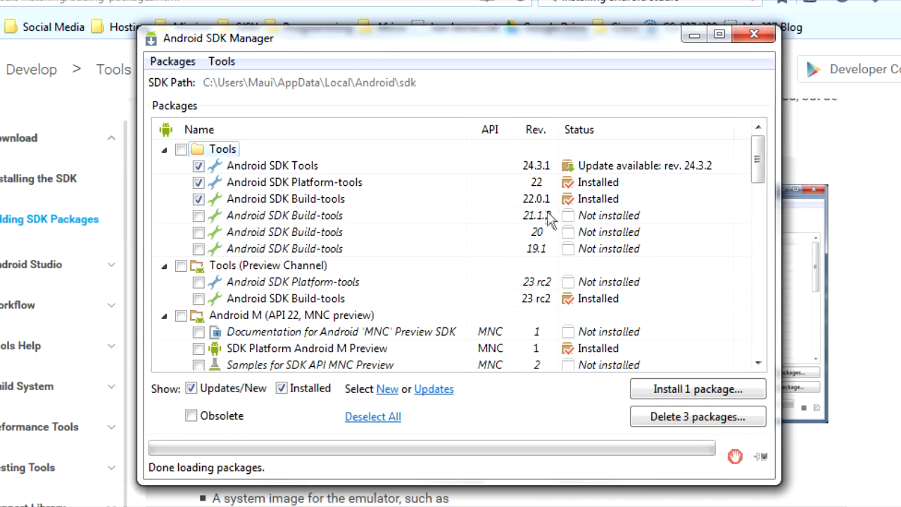
Select SDK Platform and ARM EABI v7a System Image under Android 5.1.1 (API 22), install the pending SDK Tools update, and acknowledge the update notice.
{"action": "scroll", "coordinate": [556, 204], "scroll_direction": "down", "scroll_amount": 4}
{"action": "left_click", "coordinate": [198, 332]}
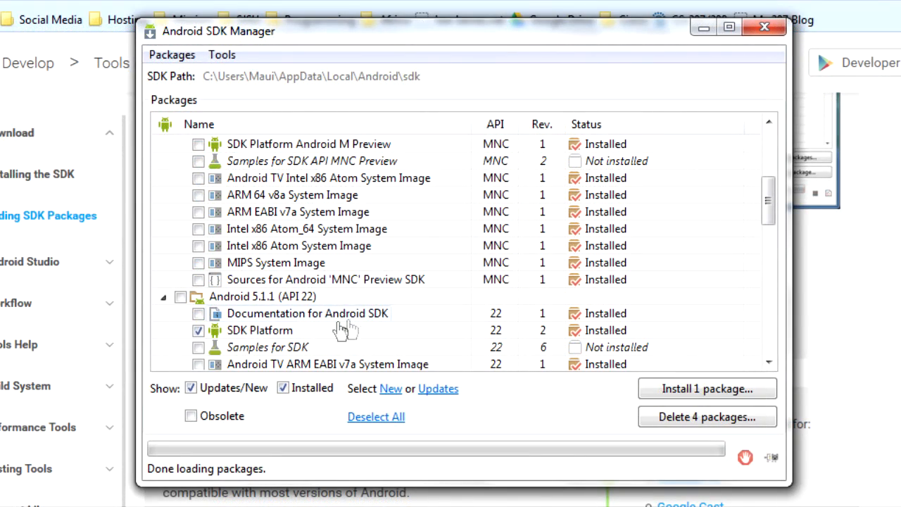
{"action": "scroll", "coordinate": [343, 330], "scroll_direction": "down", "scroll_amount": 3}
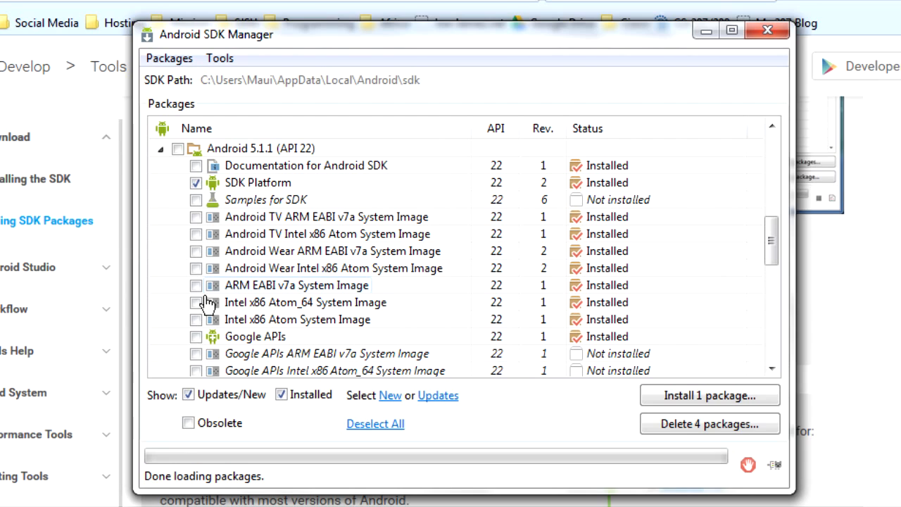
{"action": "left_click", "coordinate": [199, 288]}
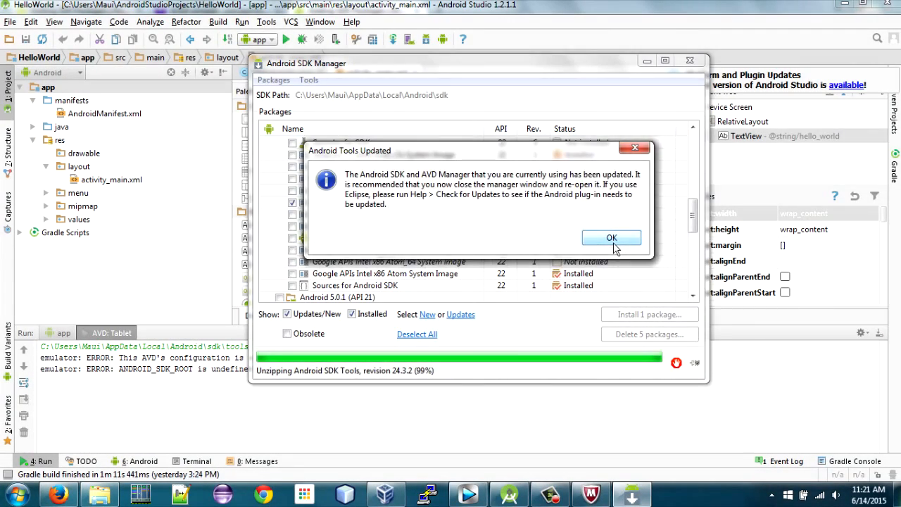
{"action": "left_click", "coordinate": [614, 237]}
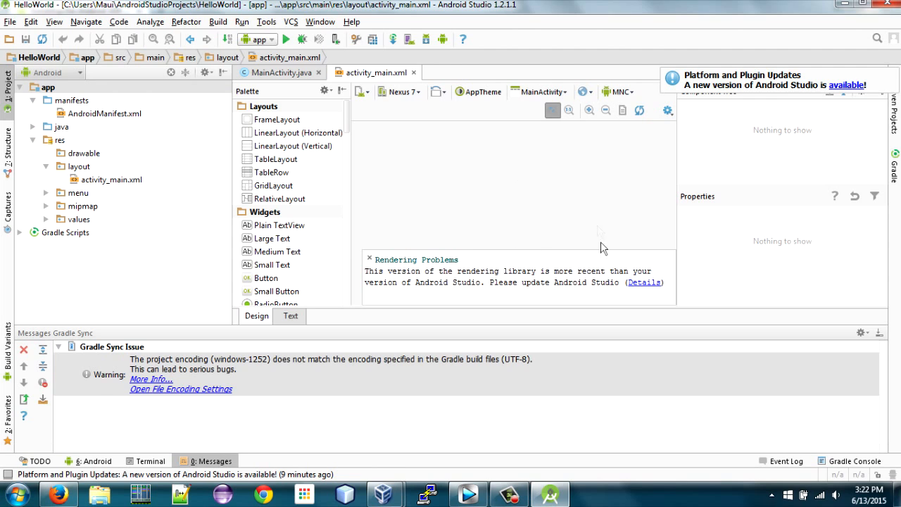
Switch the rendering version of the activity_main.xml layout preview to API 22: Android 5.1.1.
{"action": "left_click", "coordinate": [623, 92]}
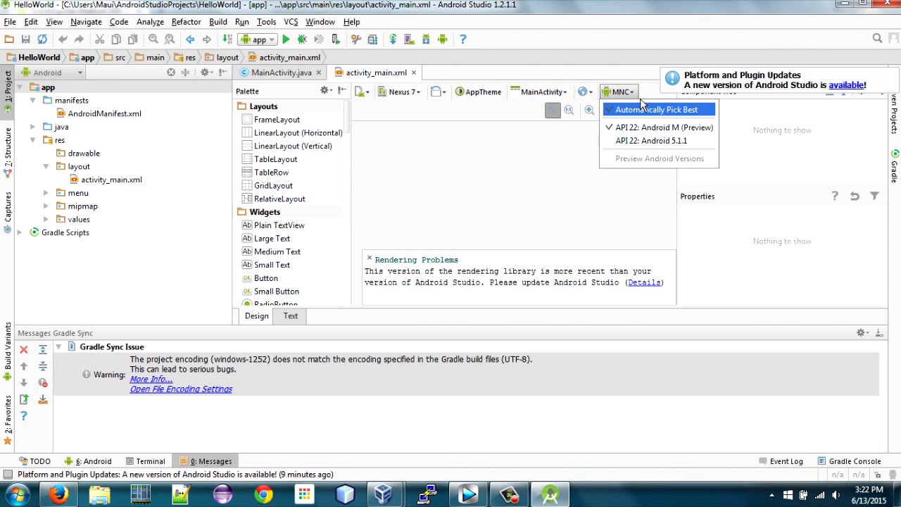
{"action": "left_click", "coordinate": [646, 144]}
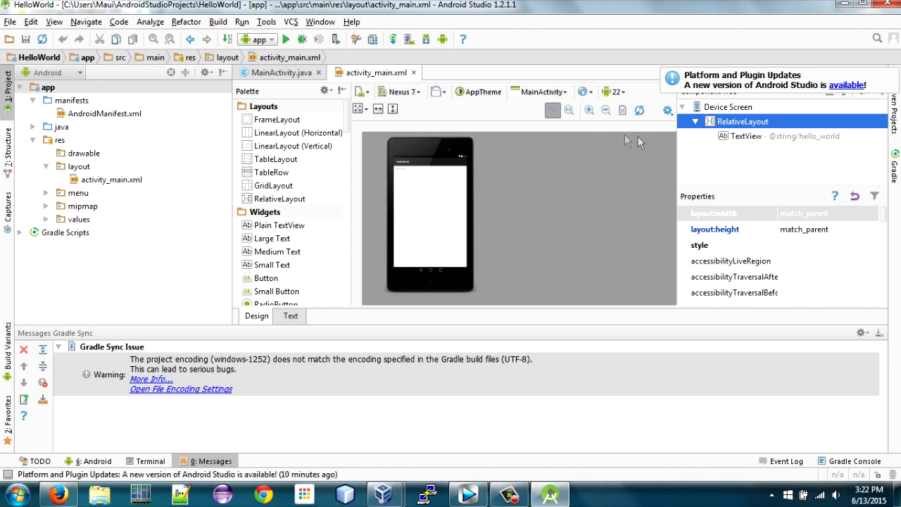
{"action": "left_click", "coordinate": [589, 111]}
{"action": "left_click", "coordinate": [589, 110]}
{"action": "left_click", "coordinate": [589, 110]}
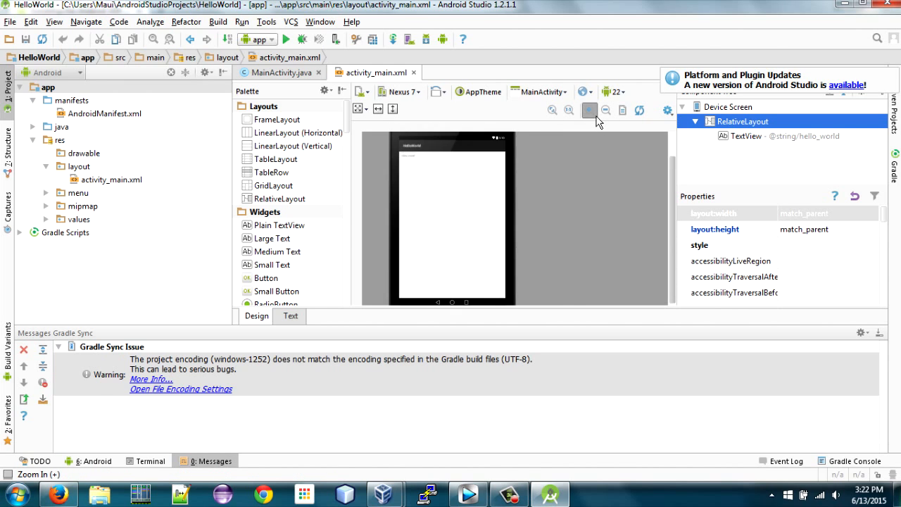
{"action": "scroll", "coordinate": [503, 208], "scroll_direction": "up", "scroll_amount": 3}
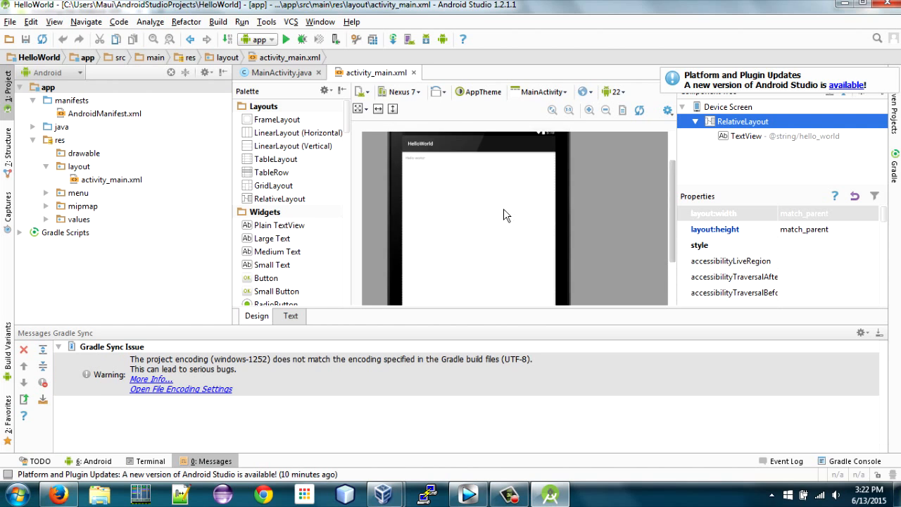
{"action": "left_click", "coordinate": [594, 115]}
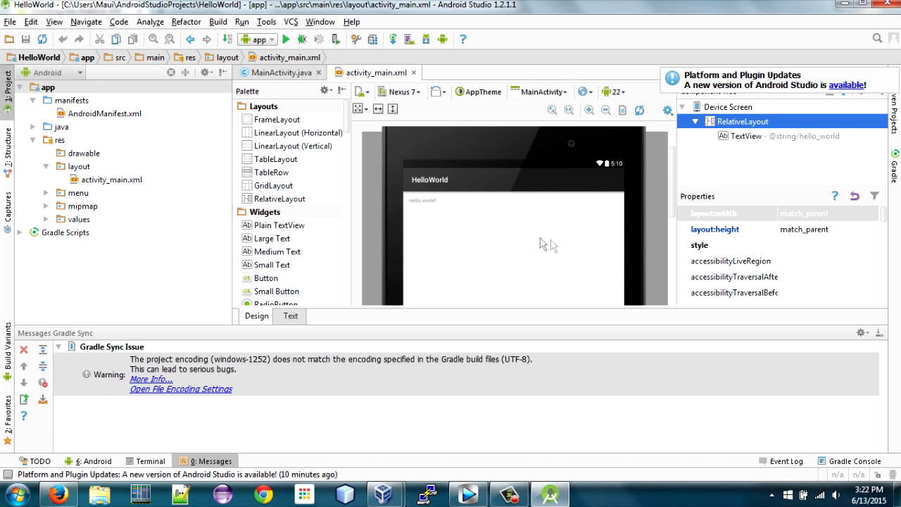
Run the HelloWorld project's app configuration on the Nexus 7 API 22 virtual device by launching the emulator.
{"action": "left_click", "coordinate": [242, 22]}
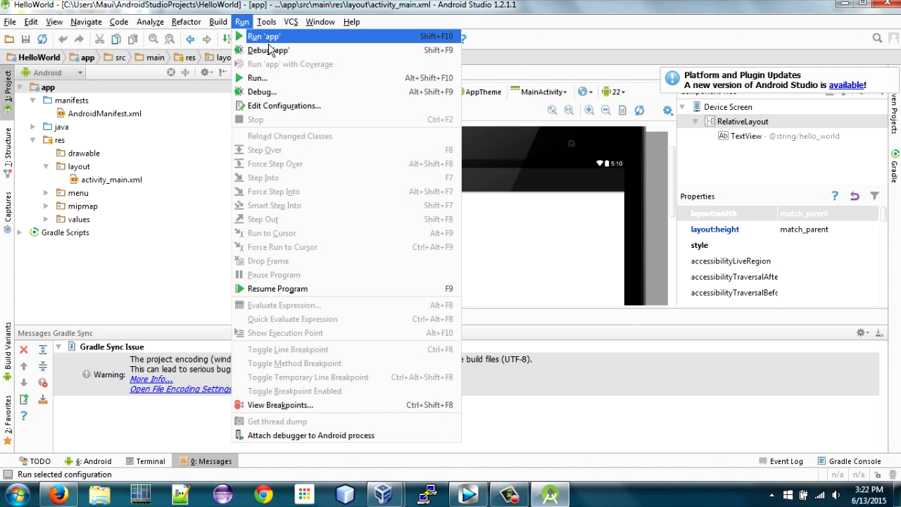
{"action": "left_click", "coordinate": [269, 43]}
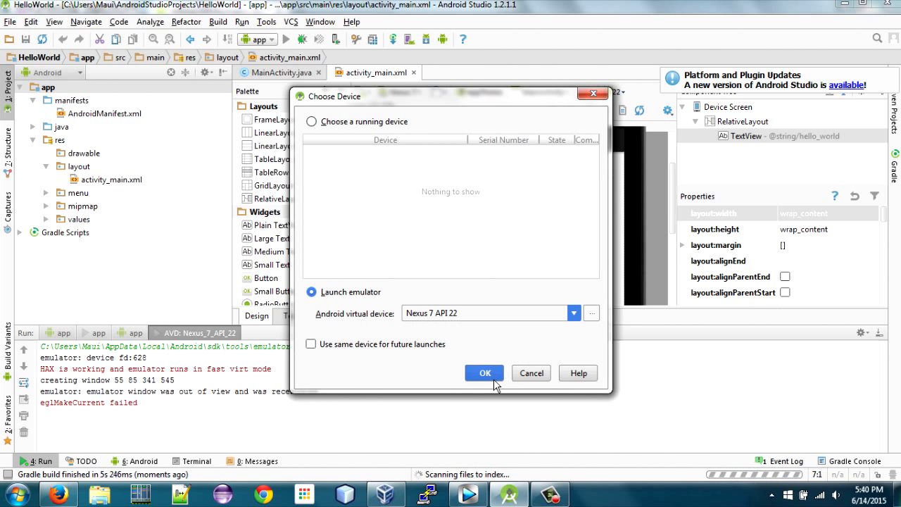
{"action": "left_click", "coordinate": [486, 373]}
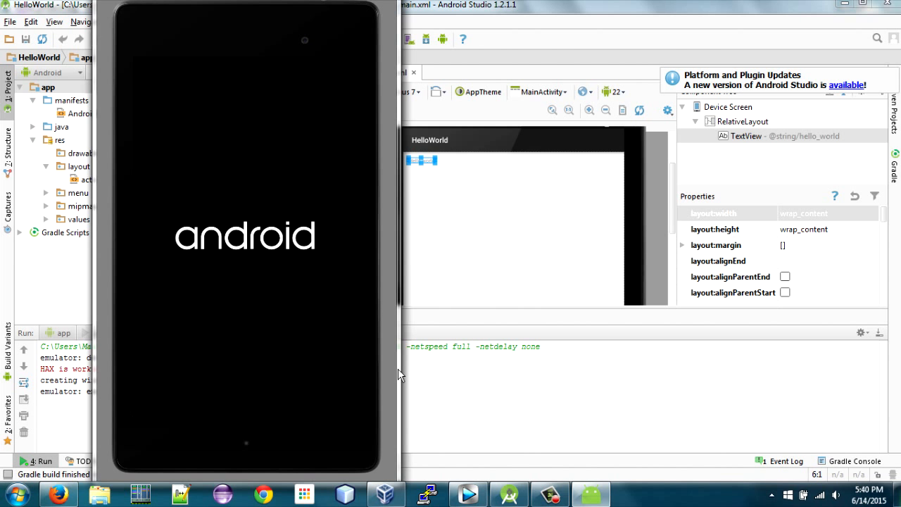
Unlock the emulated Nexus 7 and launch the HelloWorld app from its list of apps.
{"action": "left_click_drag", "start_coordinate": [255, 371], "coordinate": [261, 180]}
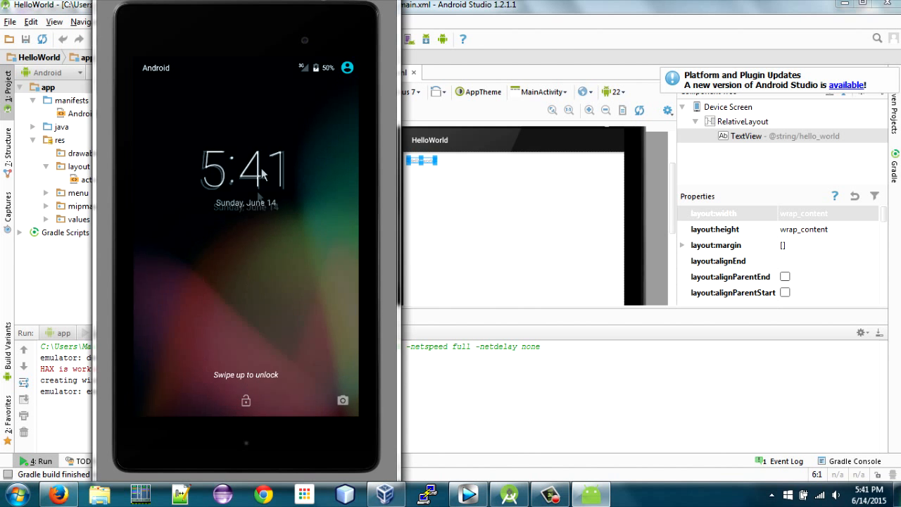
{"action": "left_click", "coordinate": [250, 369]}
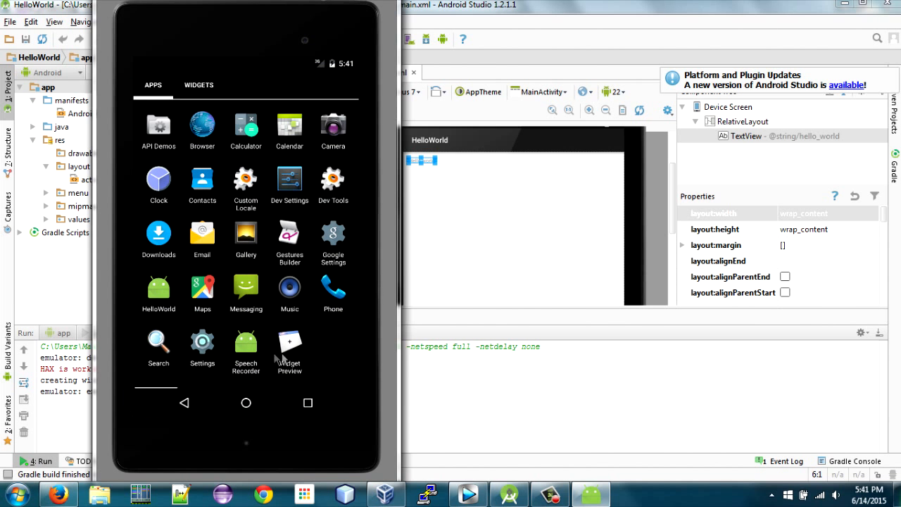
{"action": "left_click", "coordinate": [326, 366]}
{"action": "left_click", "coordinate": [166, 304]}
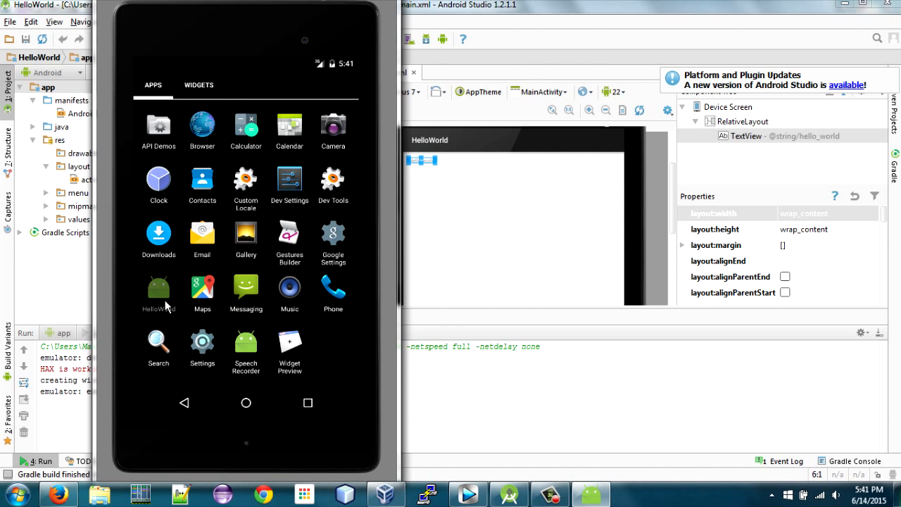